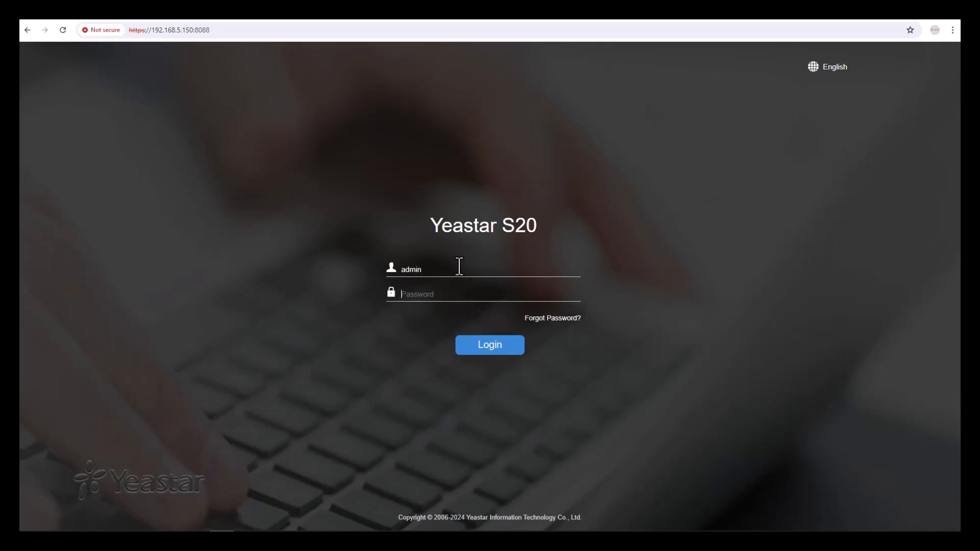
Log in to the Yeastar S20 as admin with the account password and dismiss the password-change warning.
text(********)
click(476, 351)
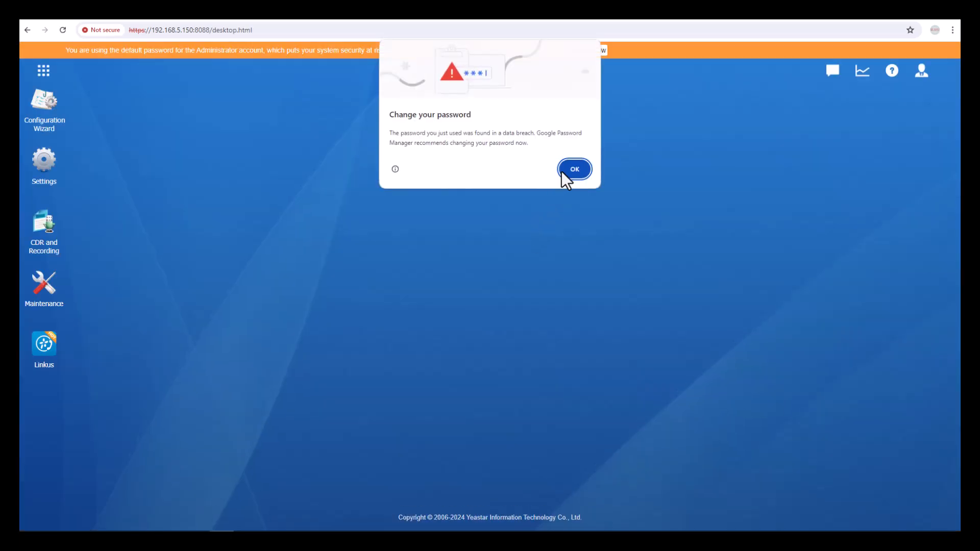
click(573, 170)
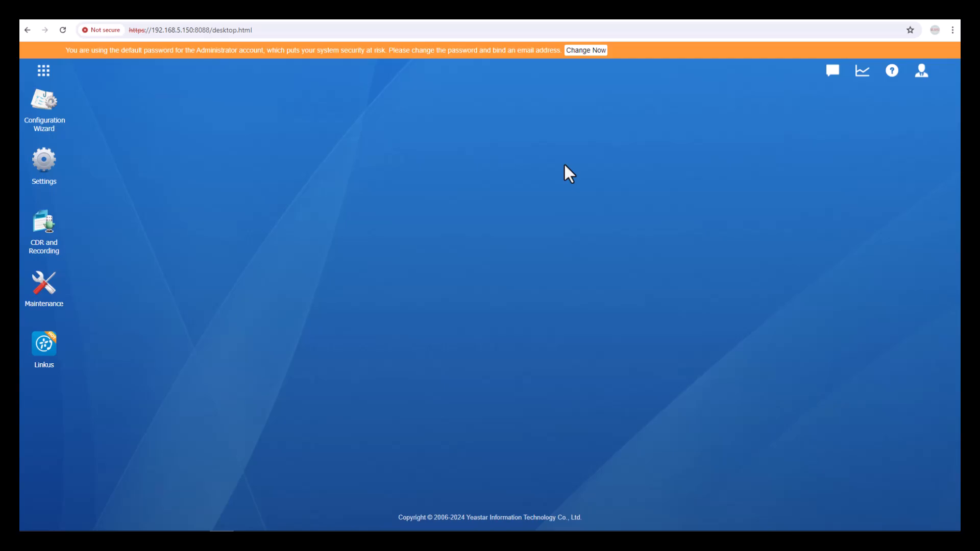
Fill in a new SIP extension in the PBX settings, using 501 for extension number, caller ID, caller ID name and registration name.
click(46, 173)
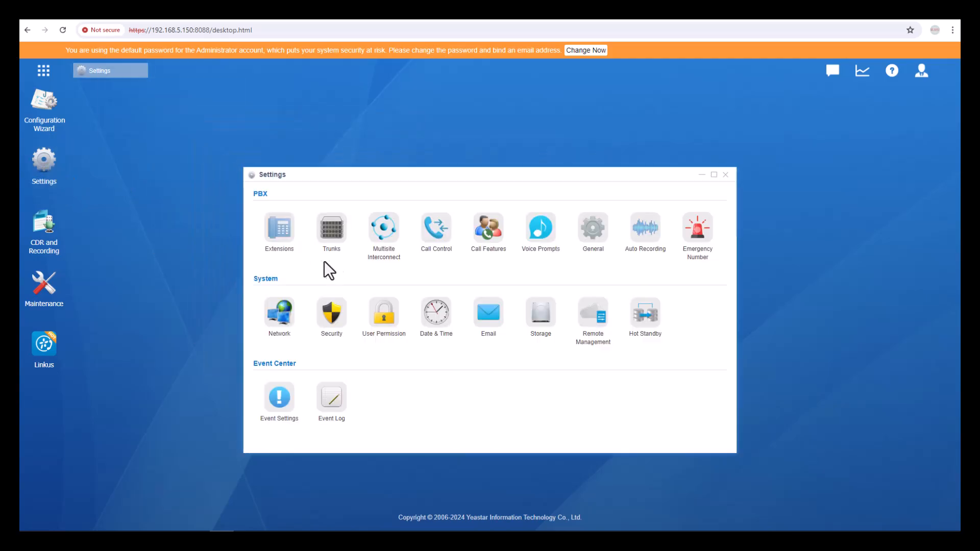
click(280, 234)
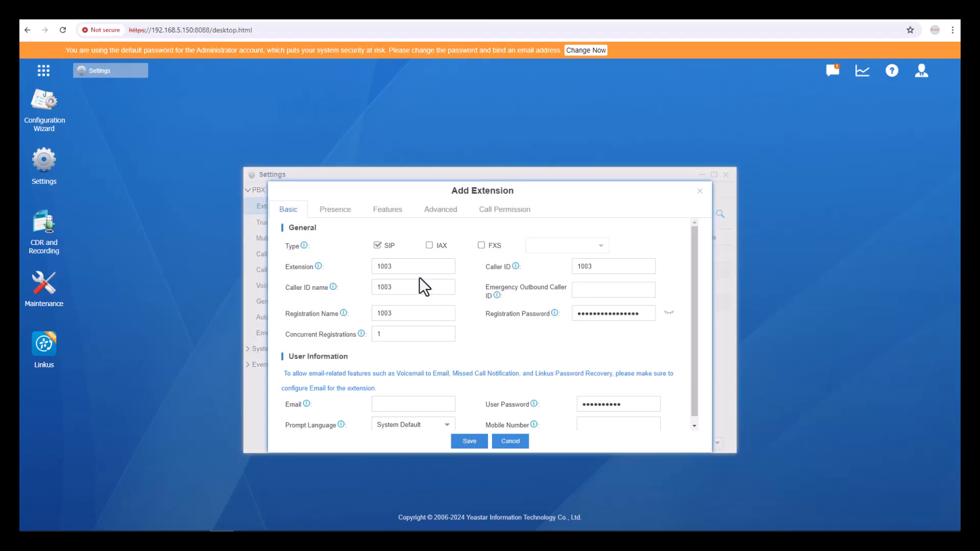
text(501)
key(Tab)
text(501)
key(Tab)
text(501)
key(Tab)
key(Tab)
text(501)
Save extension 501 despite the number range warning, apply the configuration changes, and close the settings.
click(467, 443)
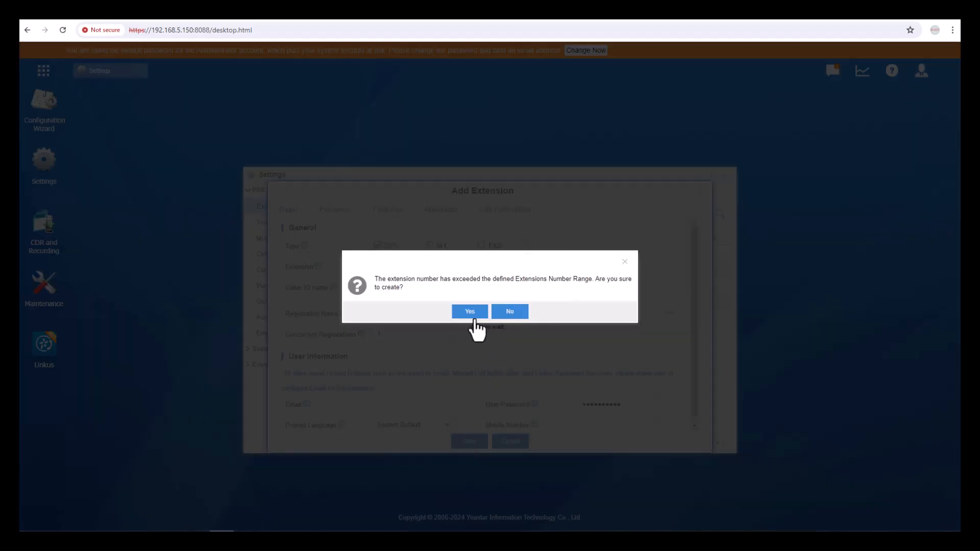
click(469, 312)
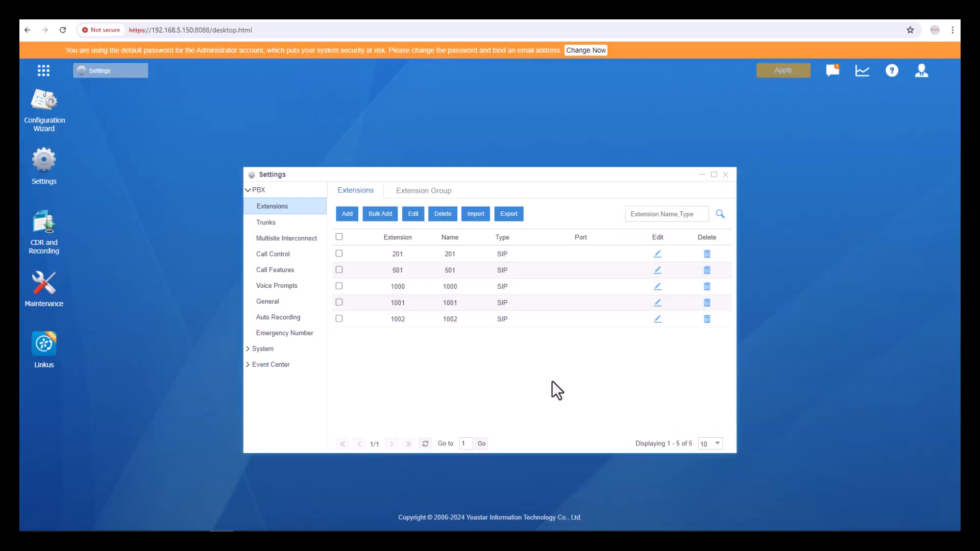
click(773, 72)
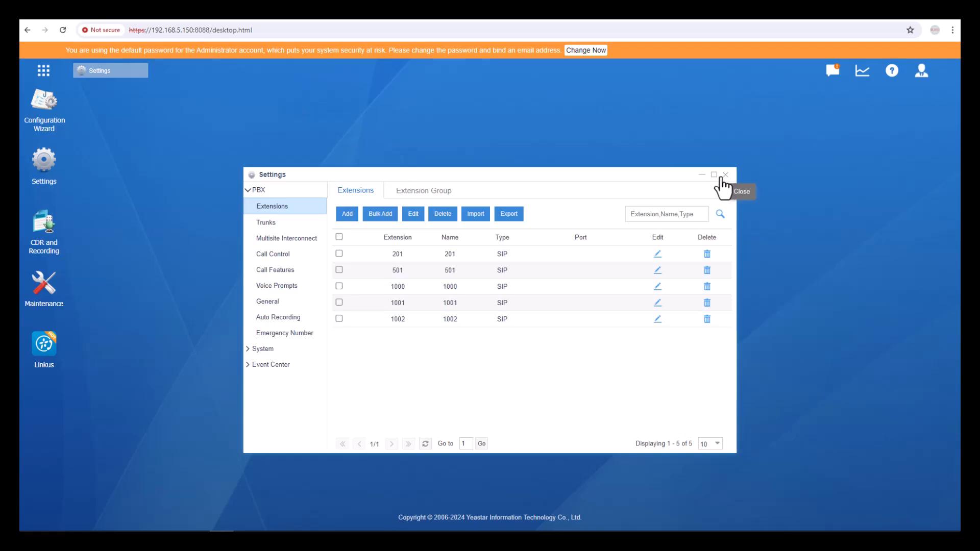
click(725, 175)
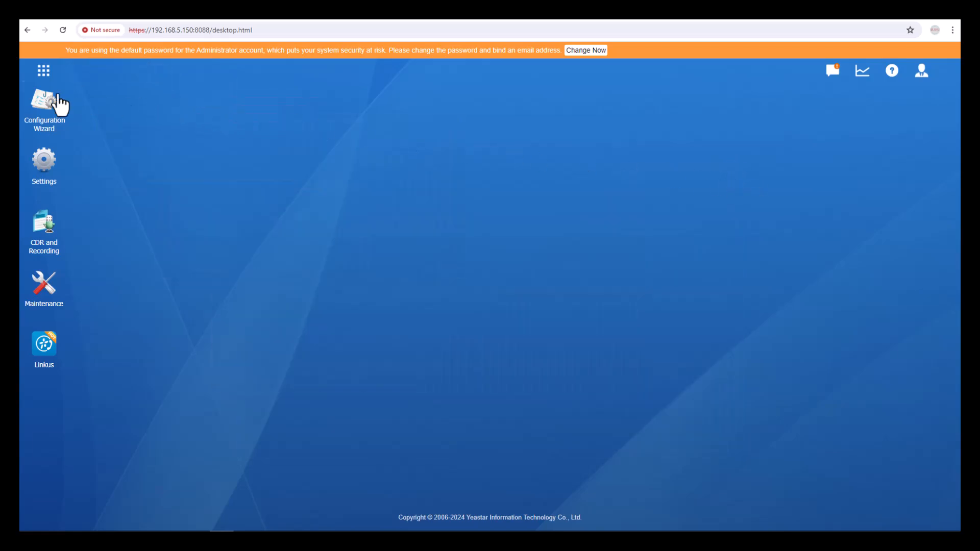
In Auto Provisioning, edit the Yealink SIP-T31P device to enable Line1 and assign it extension 501.
click(43, 72)
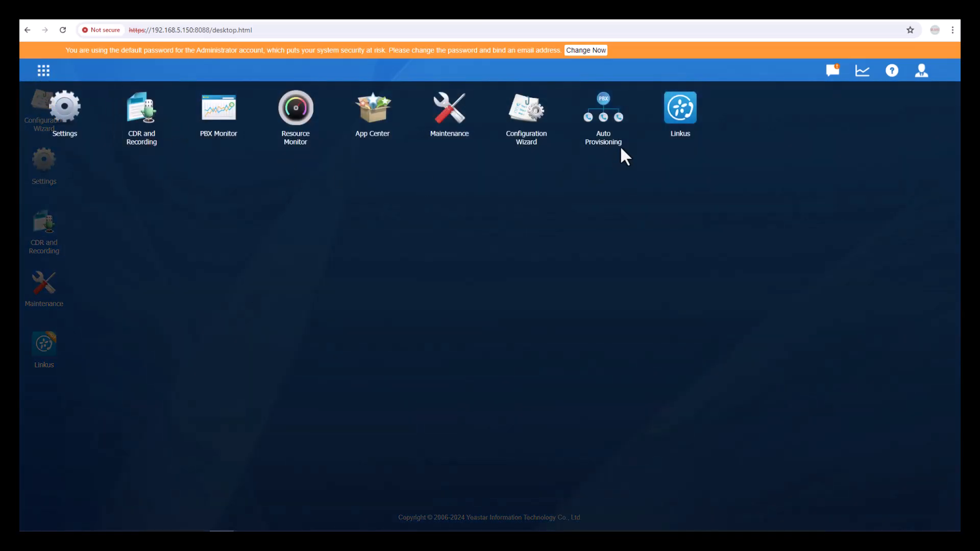
click(619, 128)
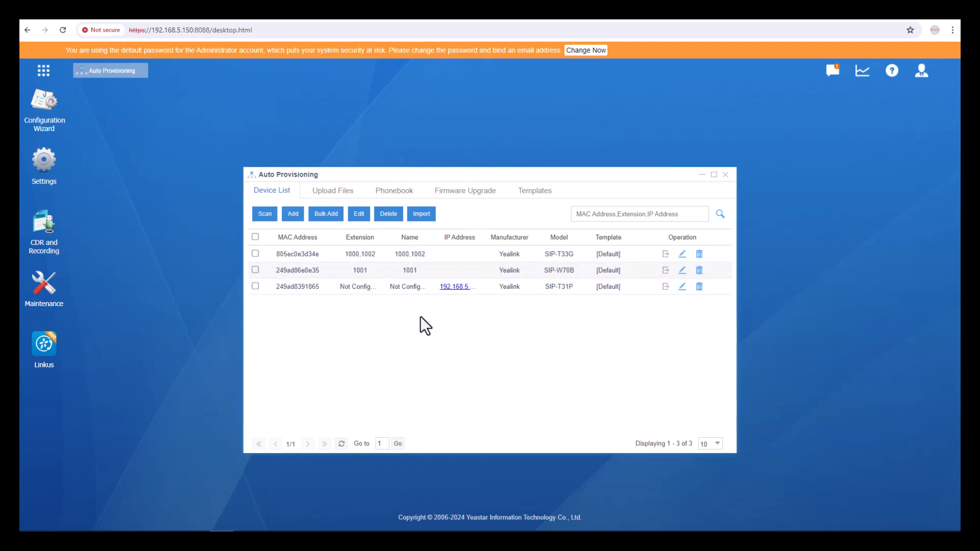
click(713, 174)
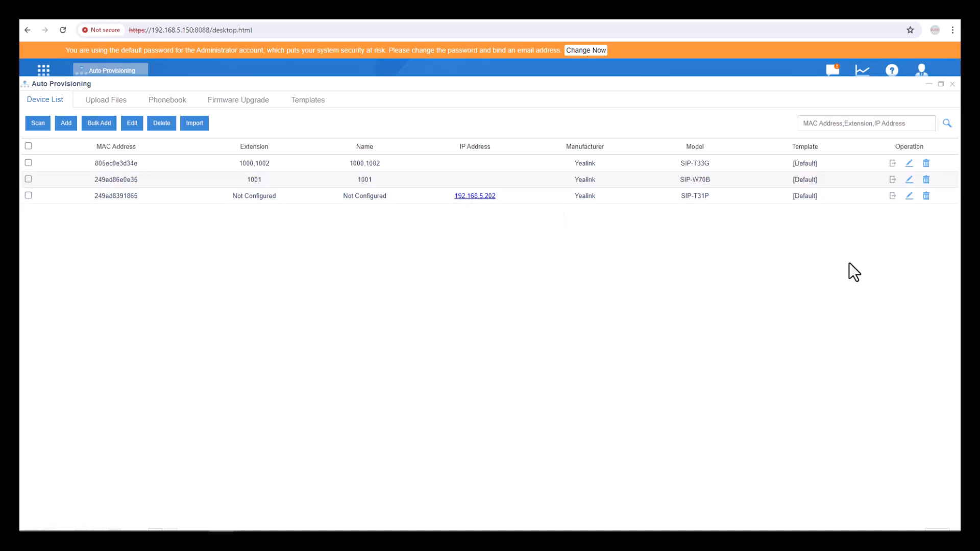
click(909, 197)
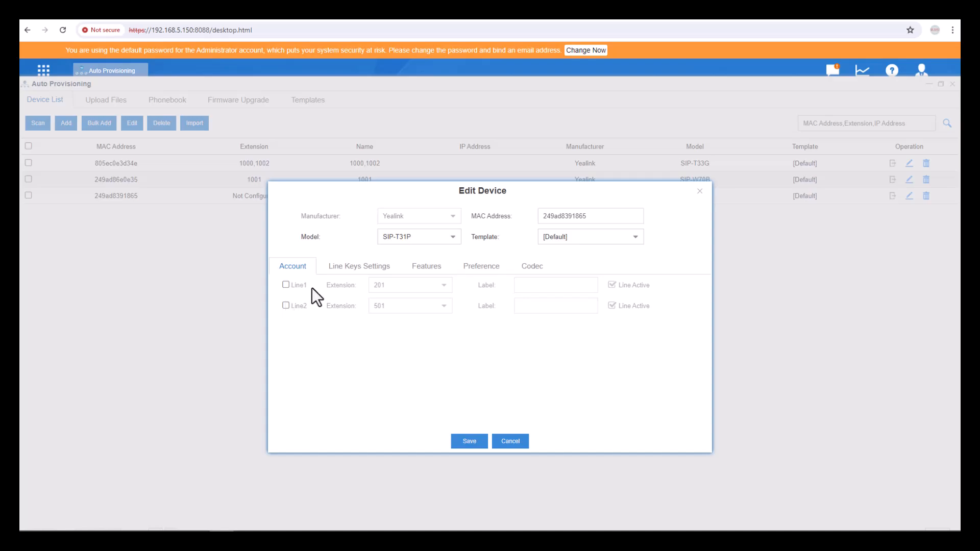
click(286, 284)
click(442, 286)
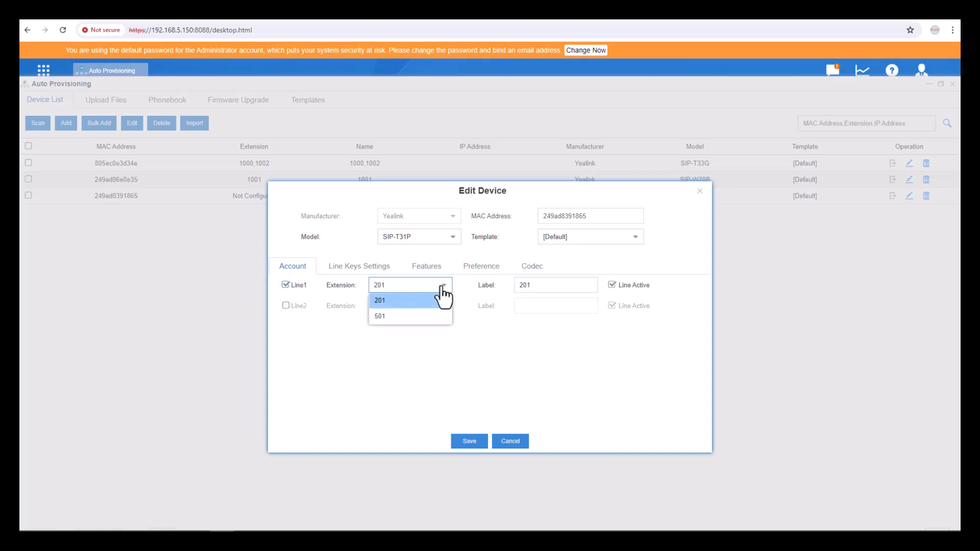
click(416, 317)
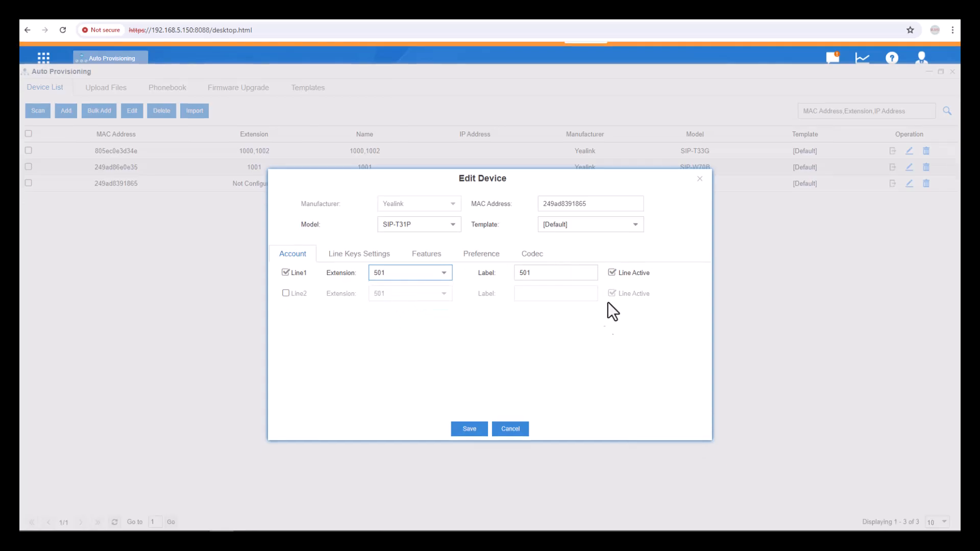
Save the SIP-T31P device settings, reboot the phone immediately, and close Auto Provisioning.
click(468, 429)
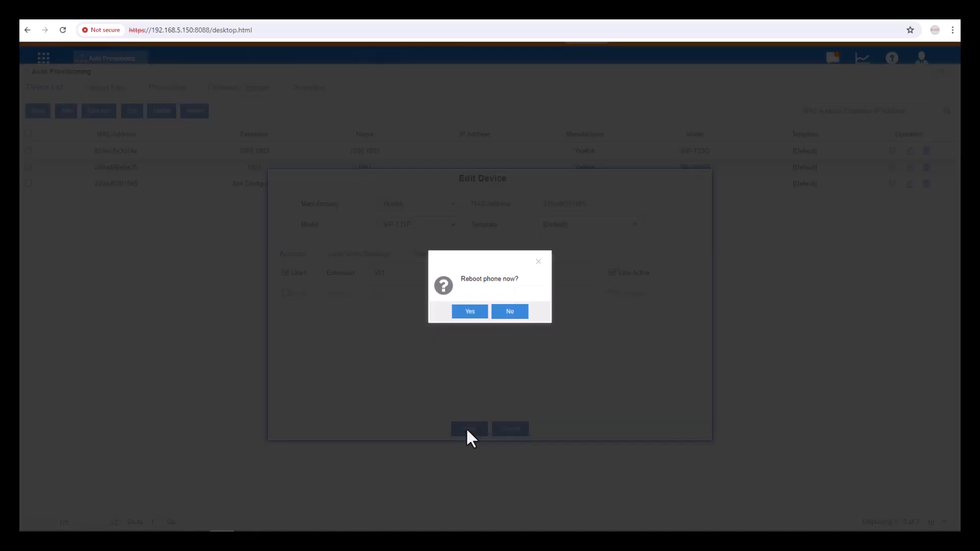
click(469, 312)
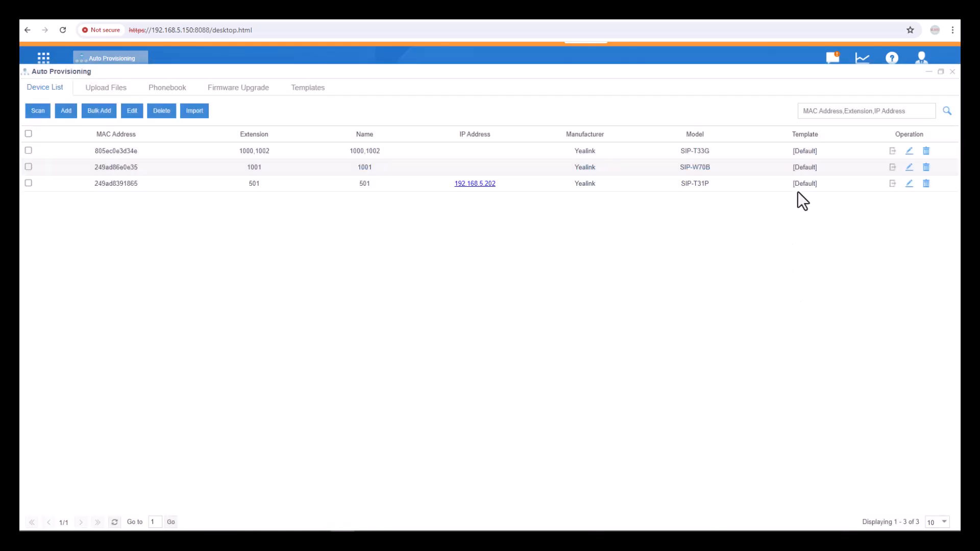
click(952, 72)
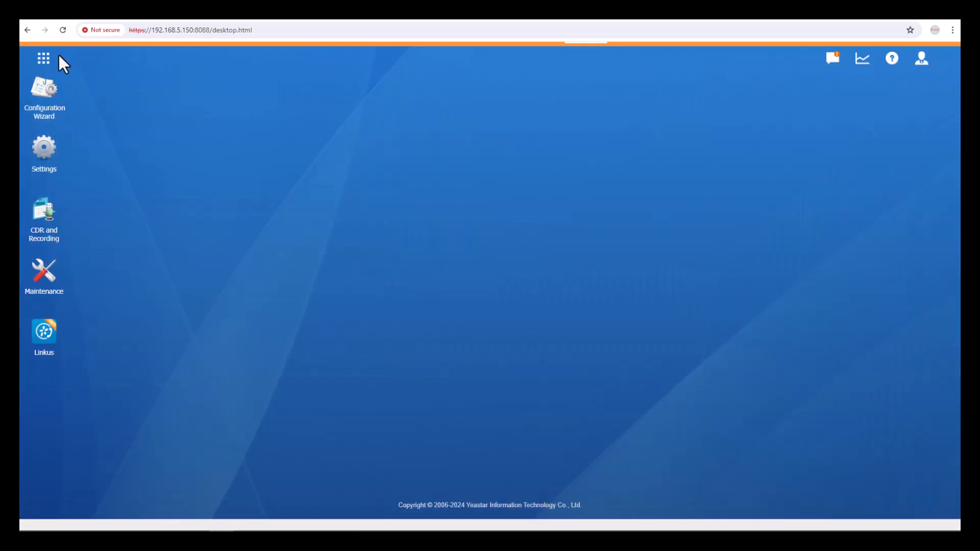
Check the registration status of extension 501 in PBX Monitor, and close the monitor.
click(46, 59)
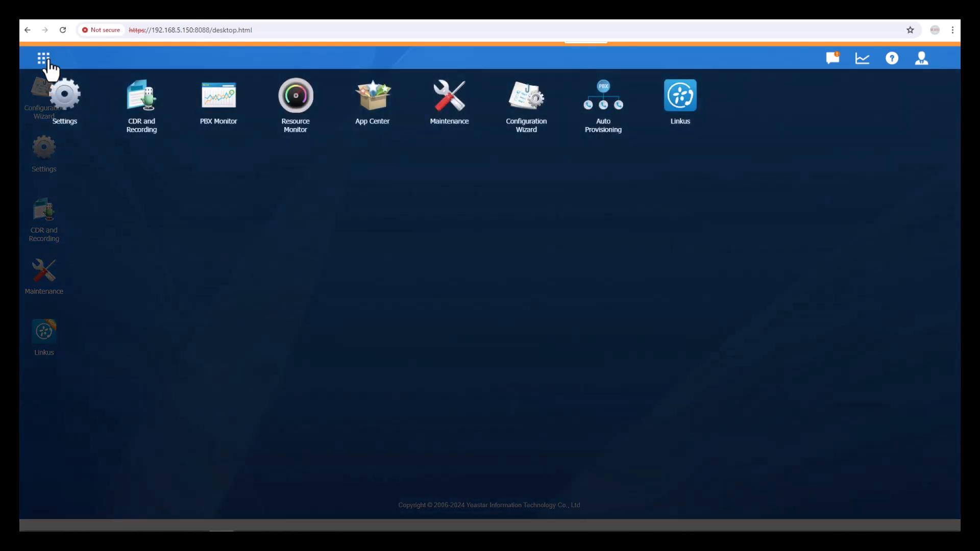
click(209, 108)
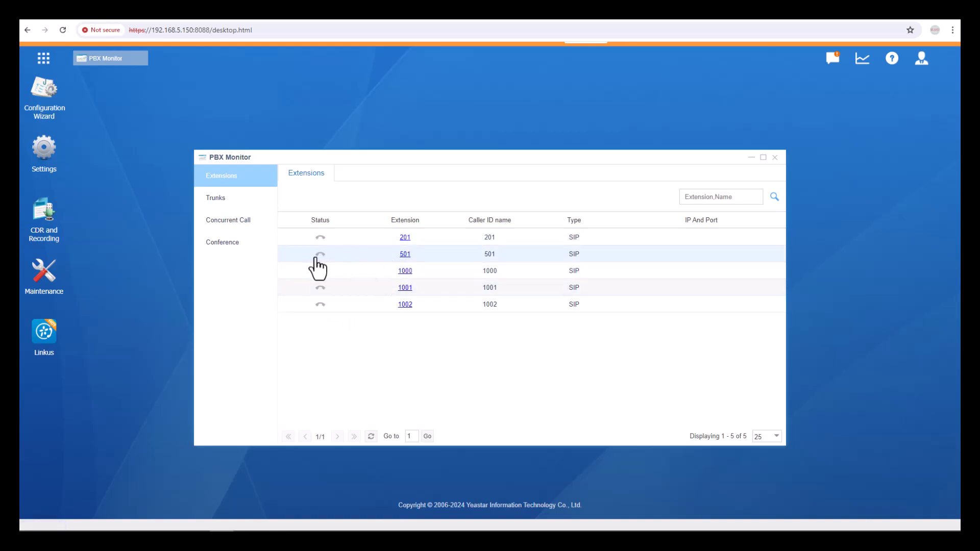
mouse_move(316, 256)
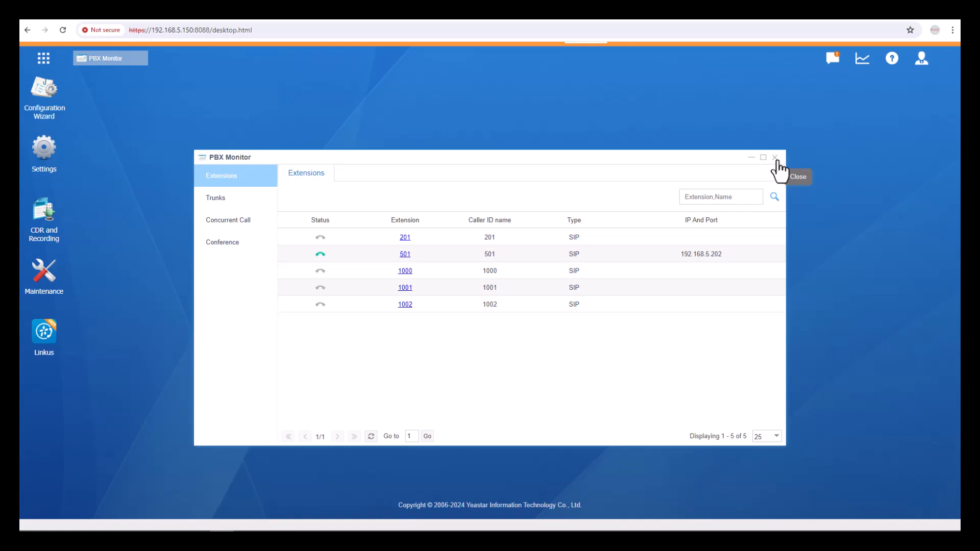
click(775, 158)
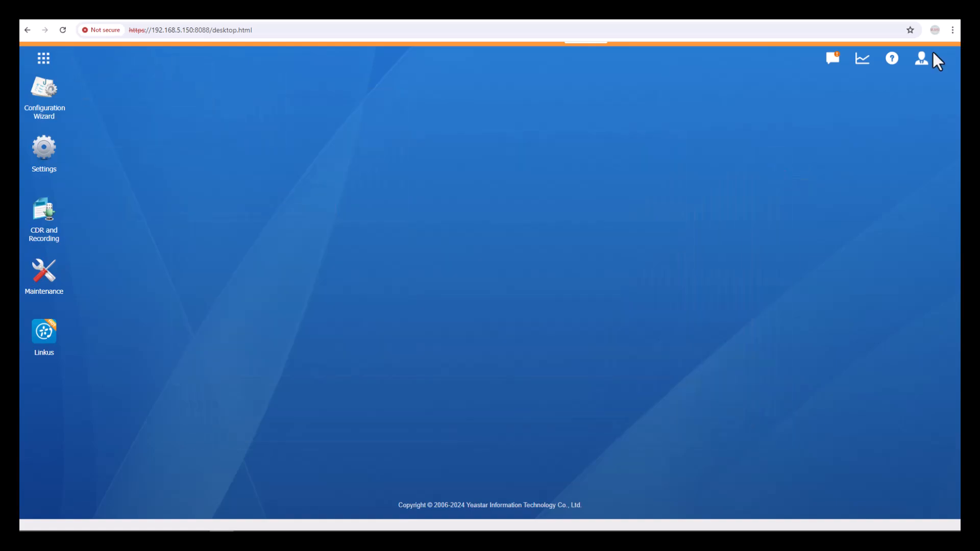
Log out of the PBX admin account and confirm the logout.
click(919, 63)
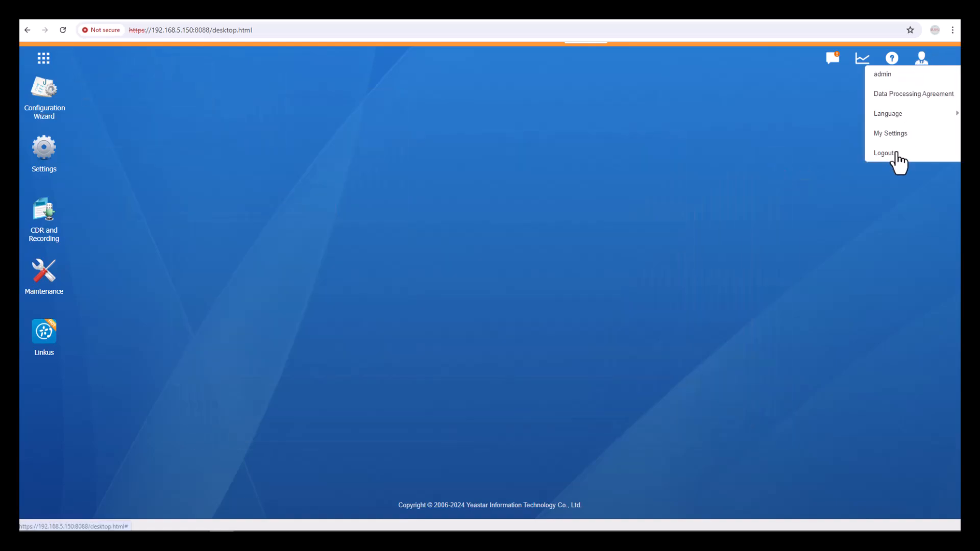
click(890, 153)
click(469, 312)
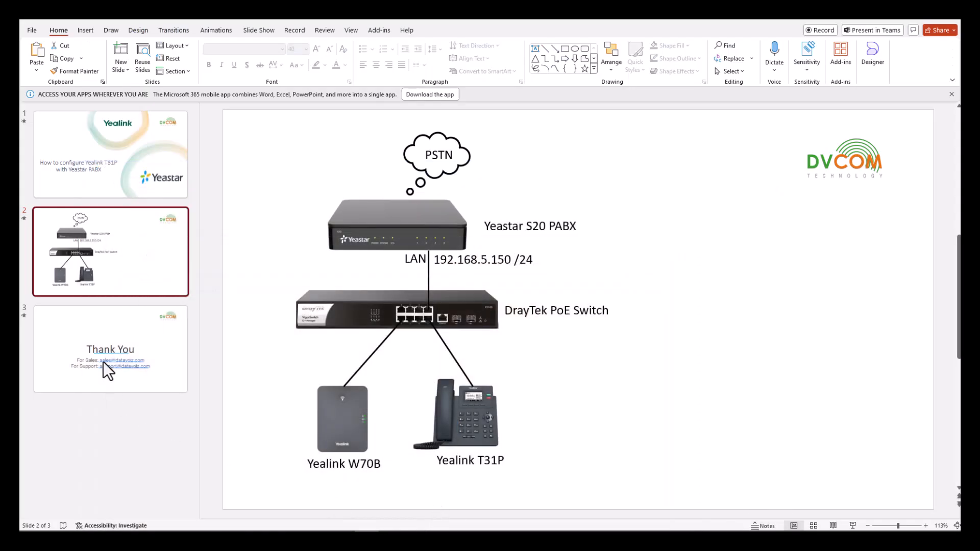
Switch to PowerPoint and present the closing Thank You slide in slide show mode.
click(103, 362)
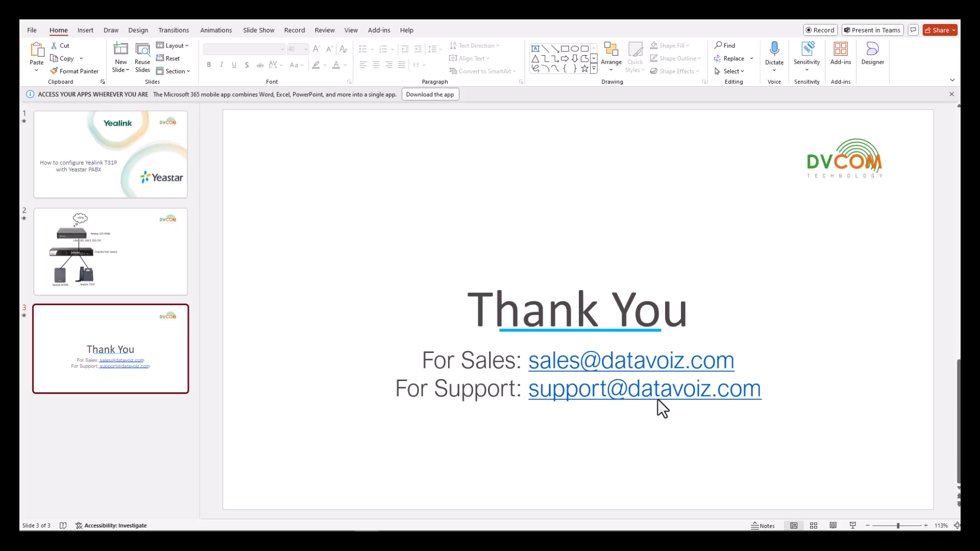
click(852, 526)
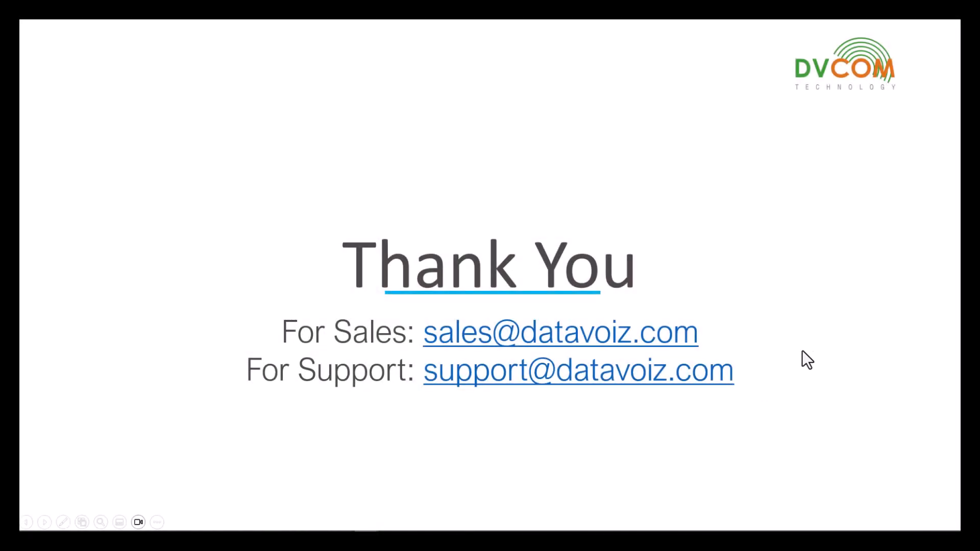